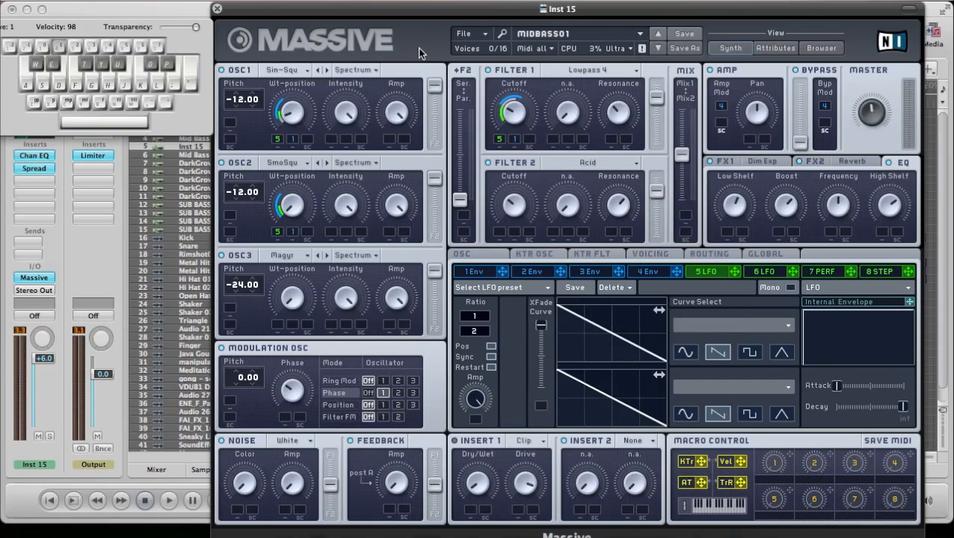
- Set the wavetables of oscillators 1, 2 and 3 to Sin-Square, Smooth Square and Magyr respectively
left_click(303, 71)
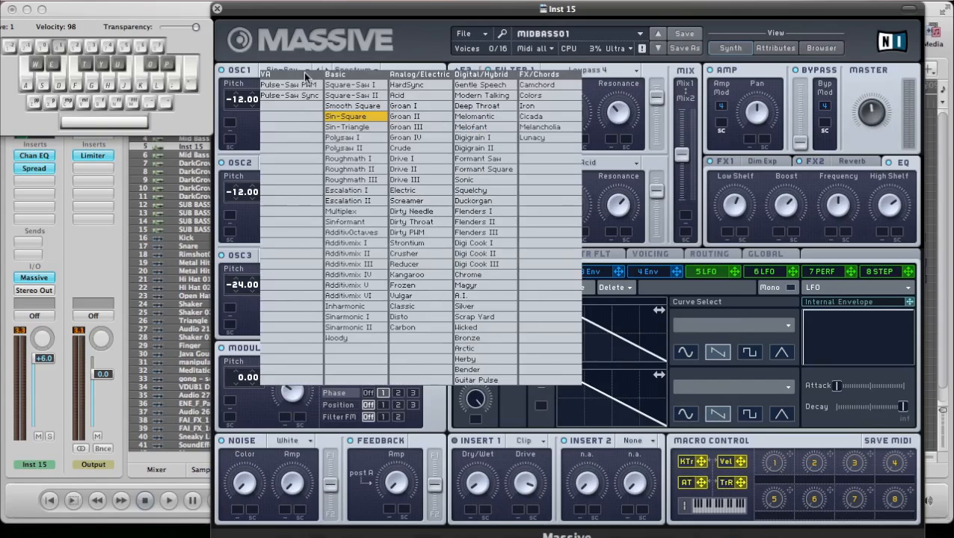
left_click(344, 120)
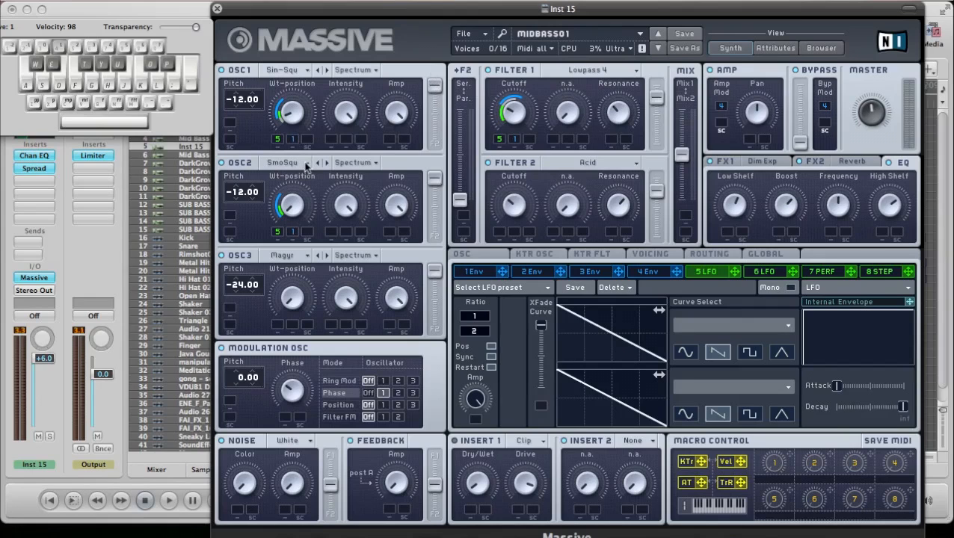
left_click(302, 165)
left_click(343, 200)
left_click(293, 256)
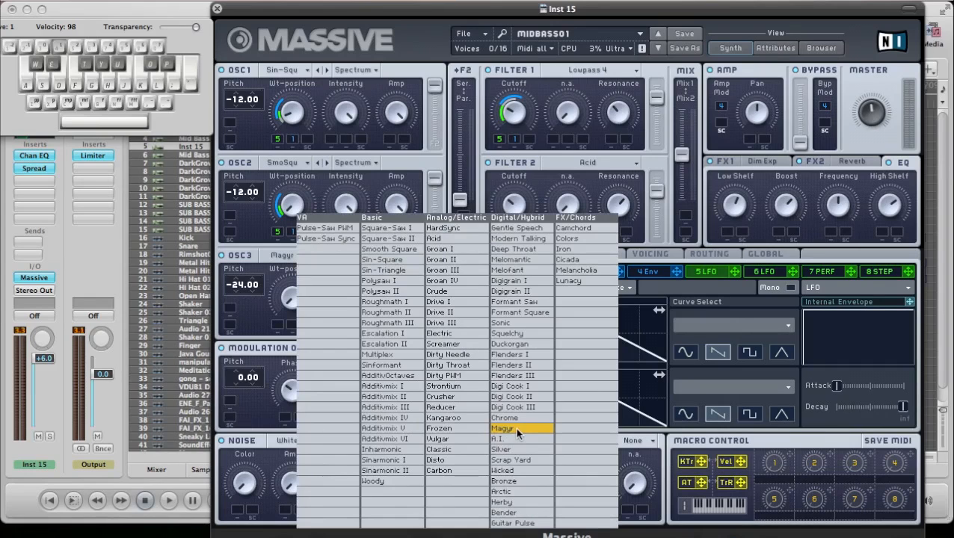
left_click(516, 428)
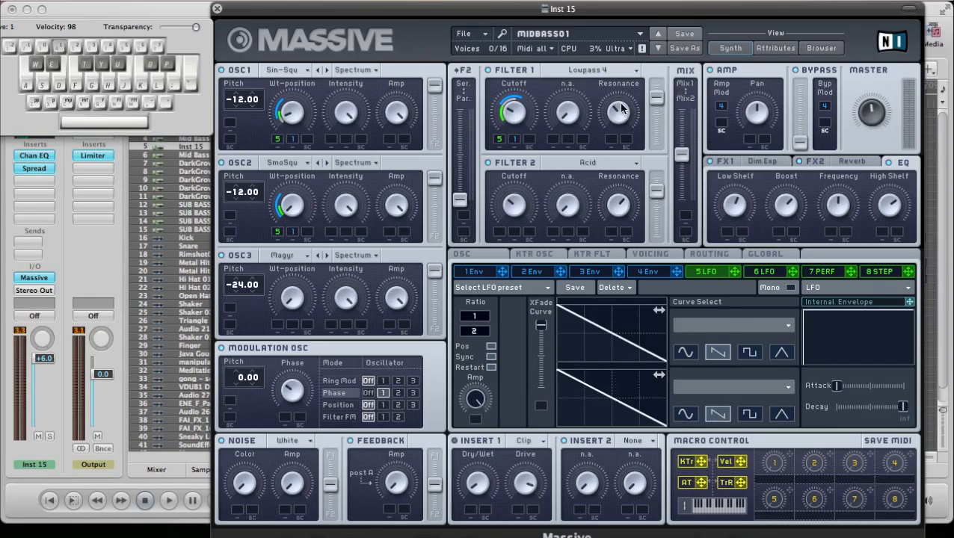
- Check the voicing settings and assign LFO 5 to modulate Filter 1's cutoff and the wavetable positions of oscillators 1 and 2
left_click(642, 256)
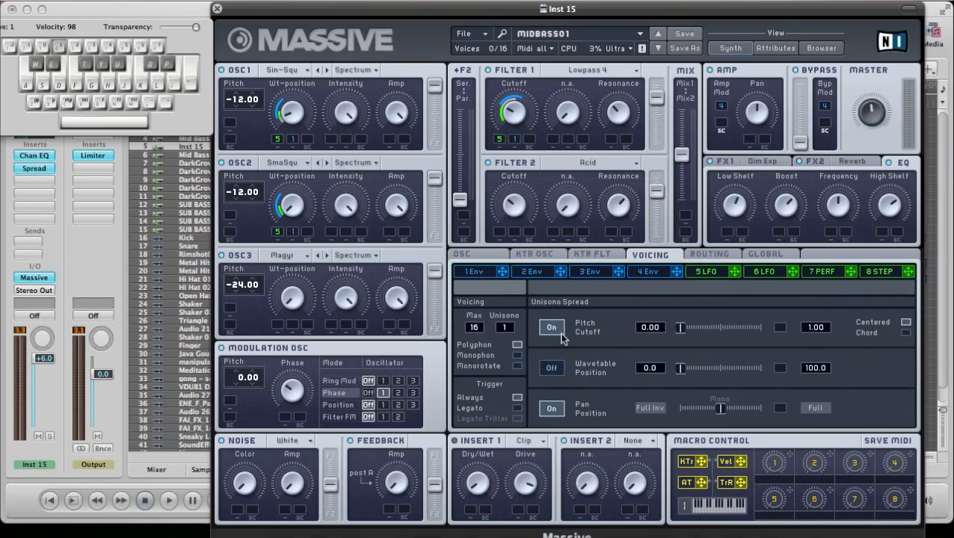
left_click(703, 274)
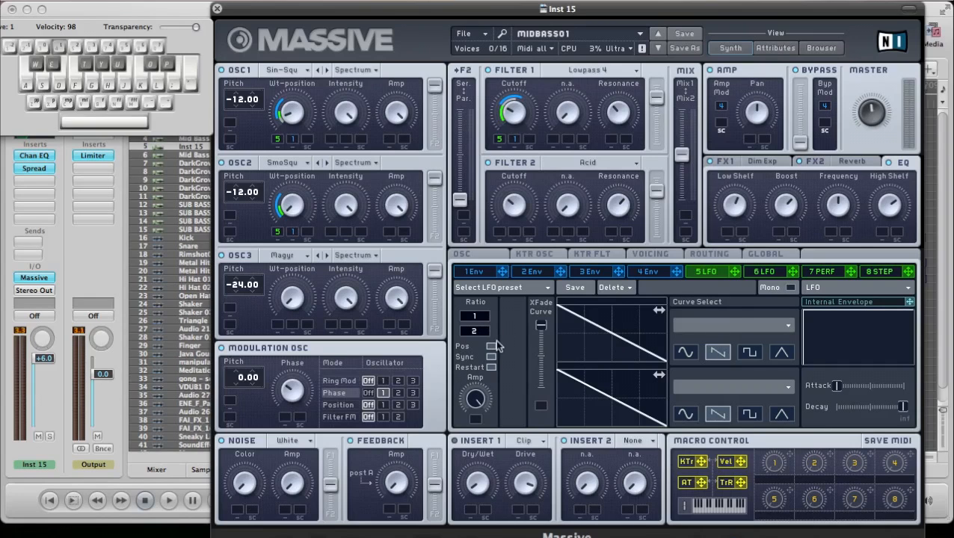
left_click_drag(735, 272, 501, 142)
left_click_drag(735, 271, 282, 146)
left_click_drag(736, 275, 278, 236)
- Turn envelope 1's decay level fully down and fine-tune its modulation amount on Filter 1's cutoff
left_click(482, 273)
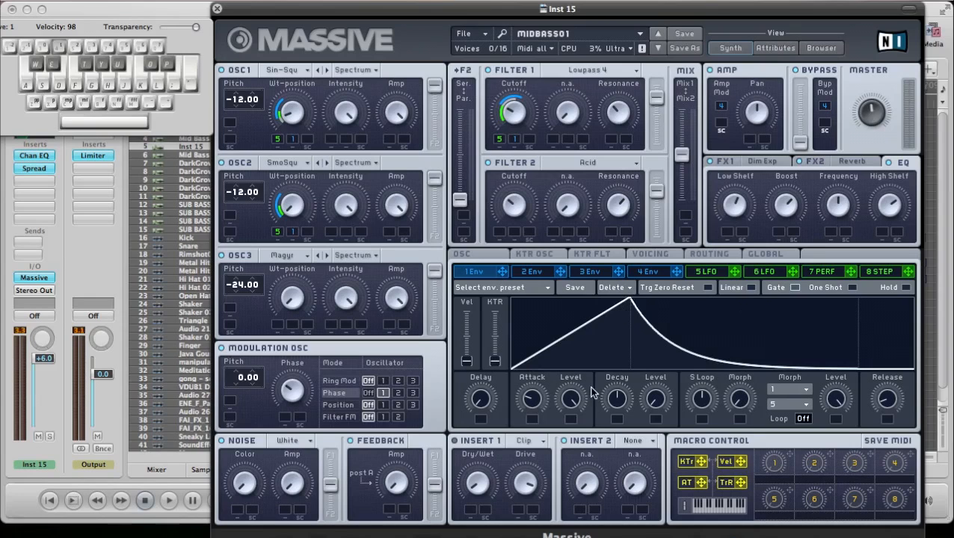
left_click_drag(656, 397, 659, 425)
left_click_drag(514, 143, 515, 141)
- Shorten the release of envelope 4 slightly
left_click(642, 274)
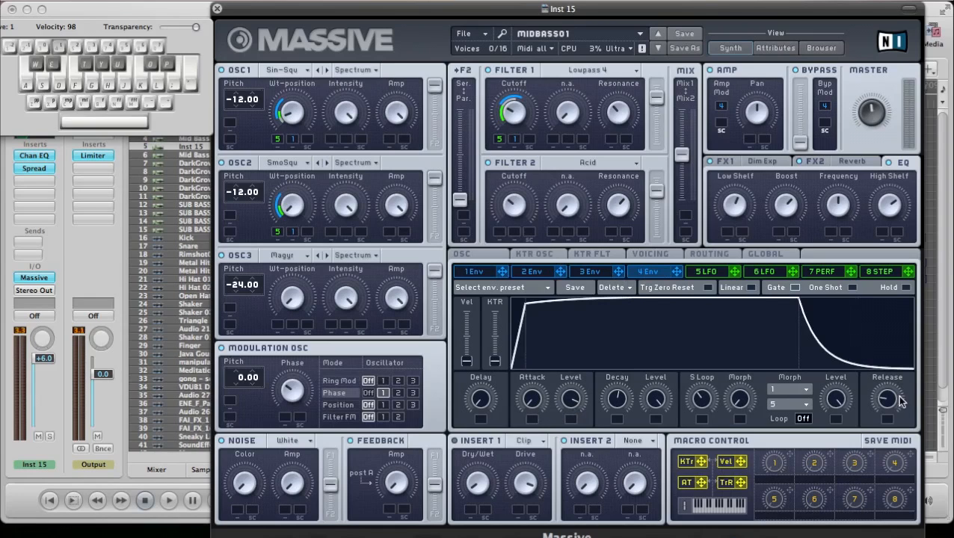
left_click_drag(890, 402, 889, 406)
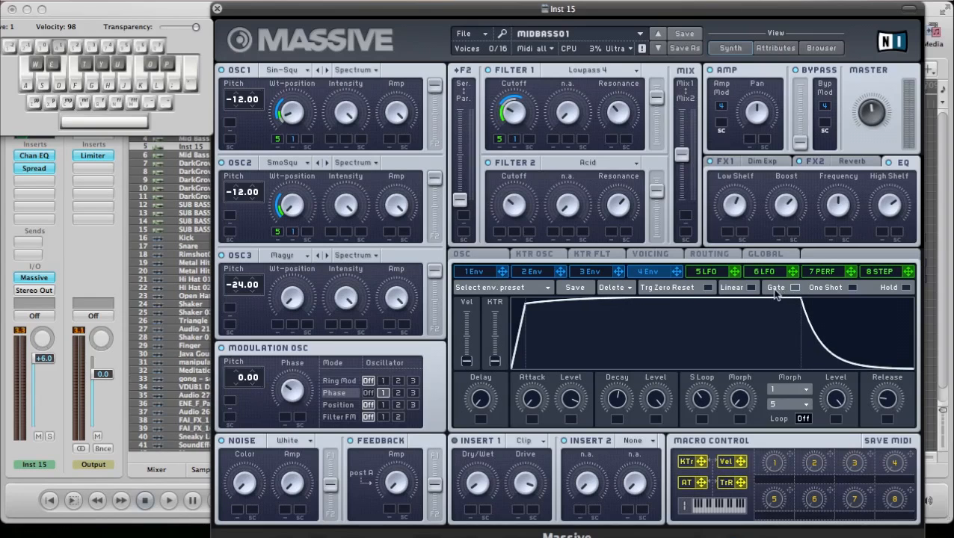
- Bring back the LFO 5 settings and examine the FX1 Dimension Expander, FX2 Reverb and EQ settings
left_click(707, 272)
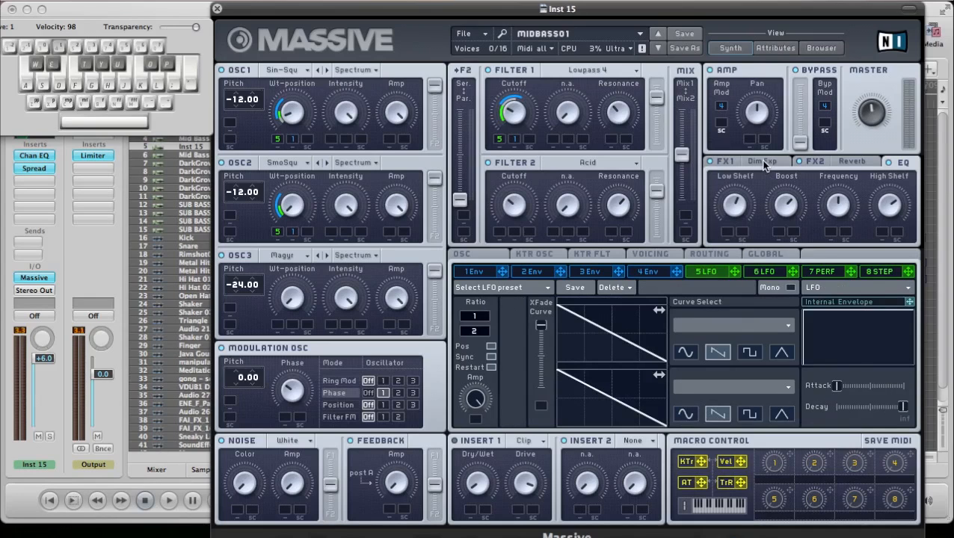
left_click(764, 164)
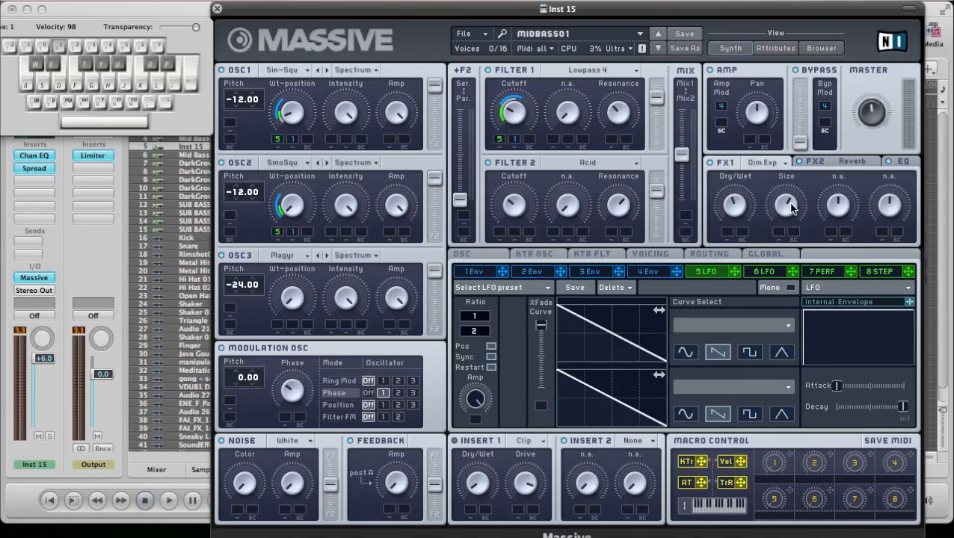
left_click(851, 163)
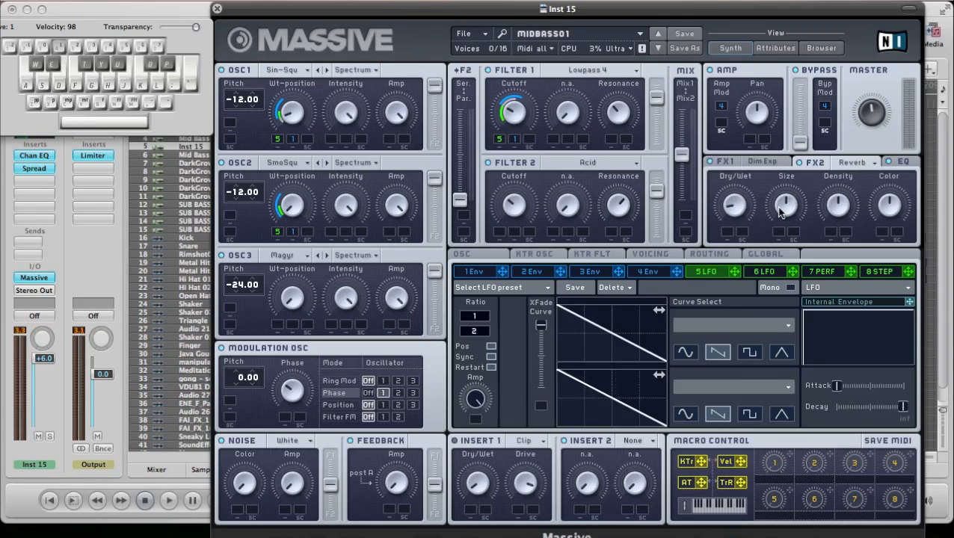
left_click(903, 162)
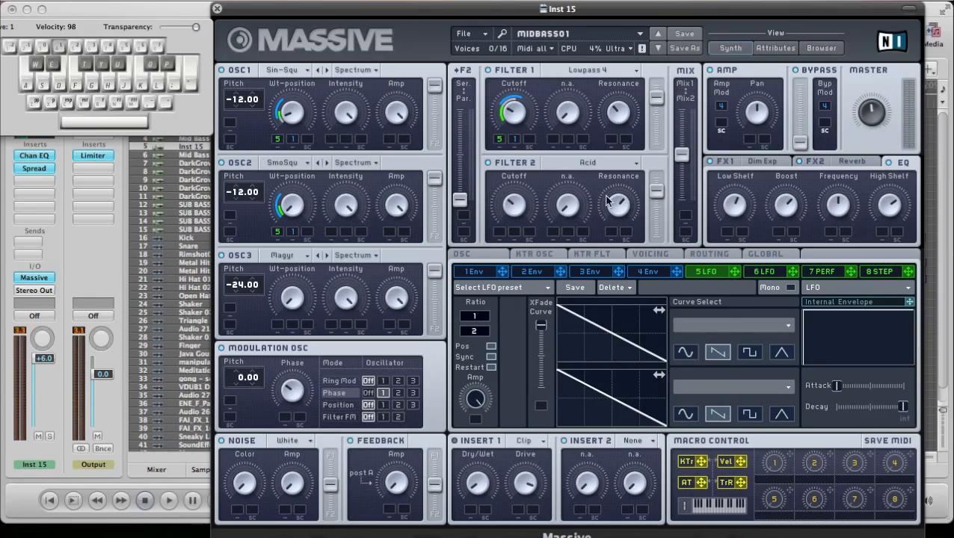
- Try the Expo Down X4 curve on LFO 5 with a ratio of 1/8 and play a note to audition it
left_click(696, 331)
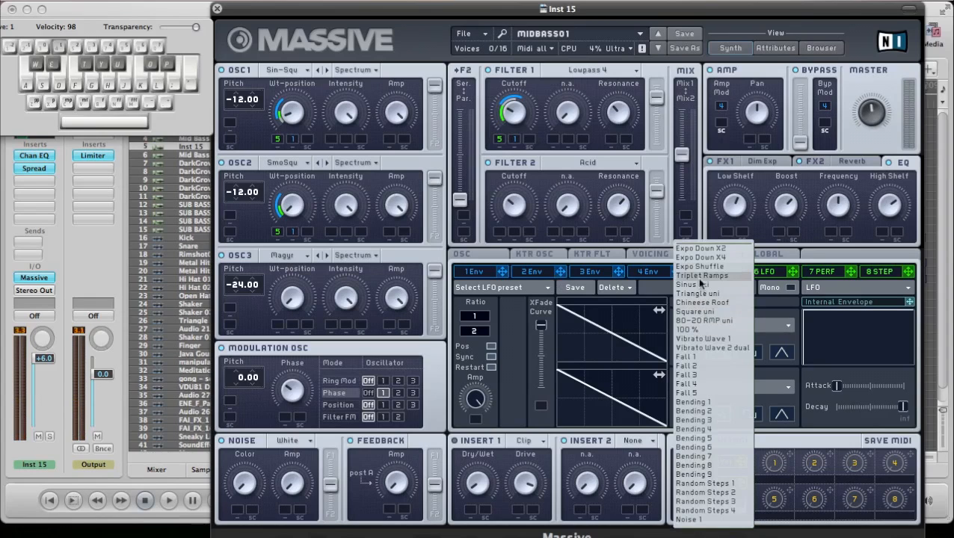
left_click(701, 258)
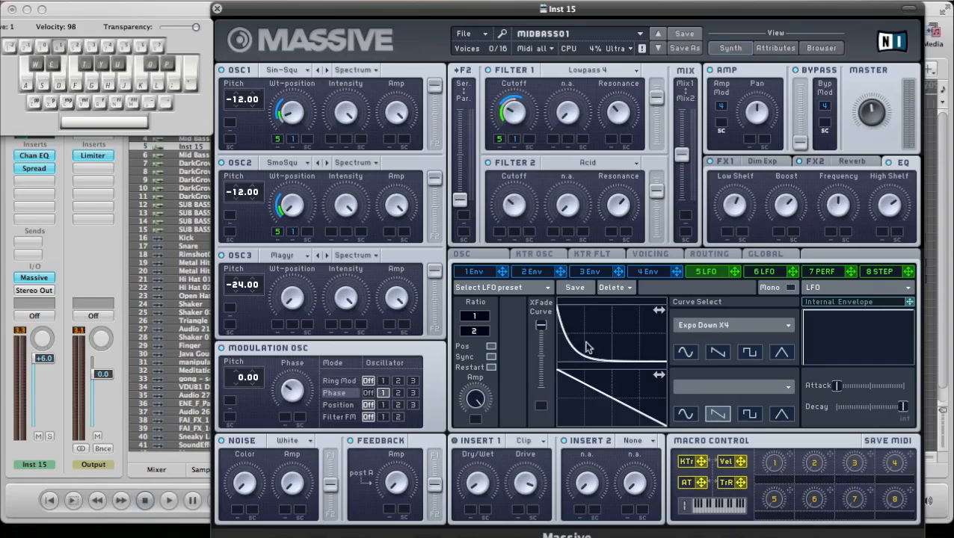
left_click_drag(485, 338, 486, 330)
key("a")
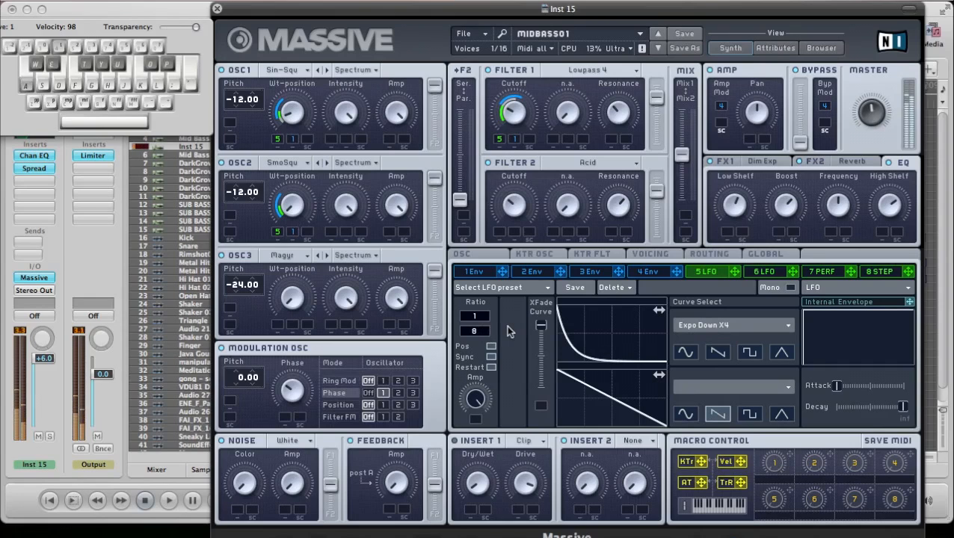
- Audition the Chineese Roof and Vibrato Wave 2 dual curves on LFO 5
left_click(700, 325)
left_click(702, 301)
left_click(695, 326)
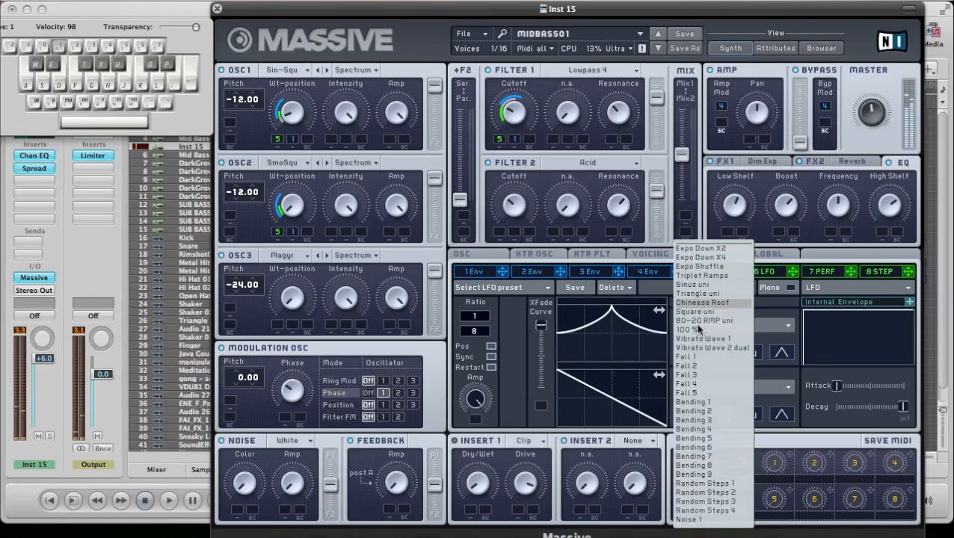
left_click(702, 347)
- Try the 80-20 RMP uni curve on LFO 5 with a ratio of 1/4 and play a note to audition it
left_click(698, 322)
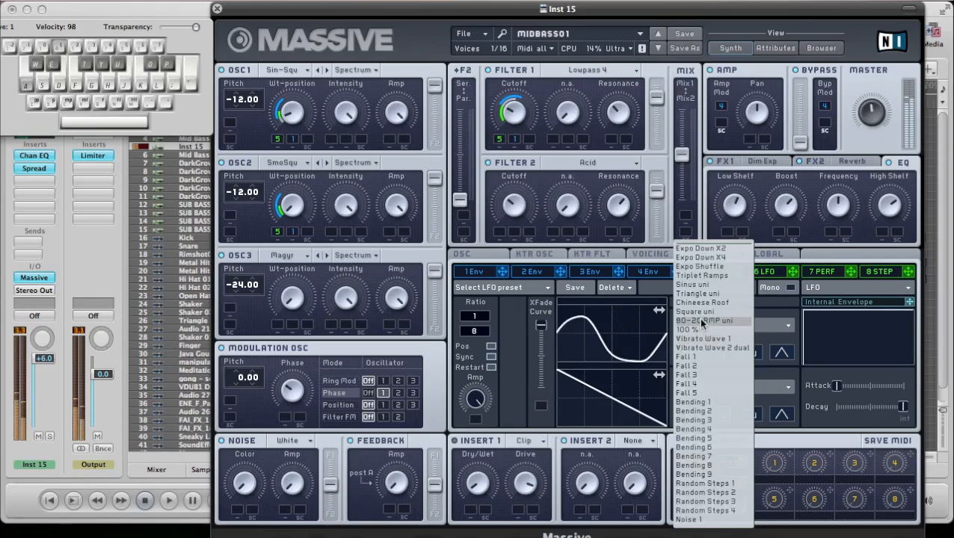
left_click(698, 317)
left_click_drag(482, 330, 480, 333)
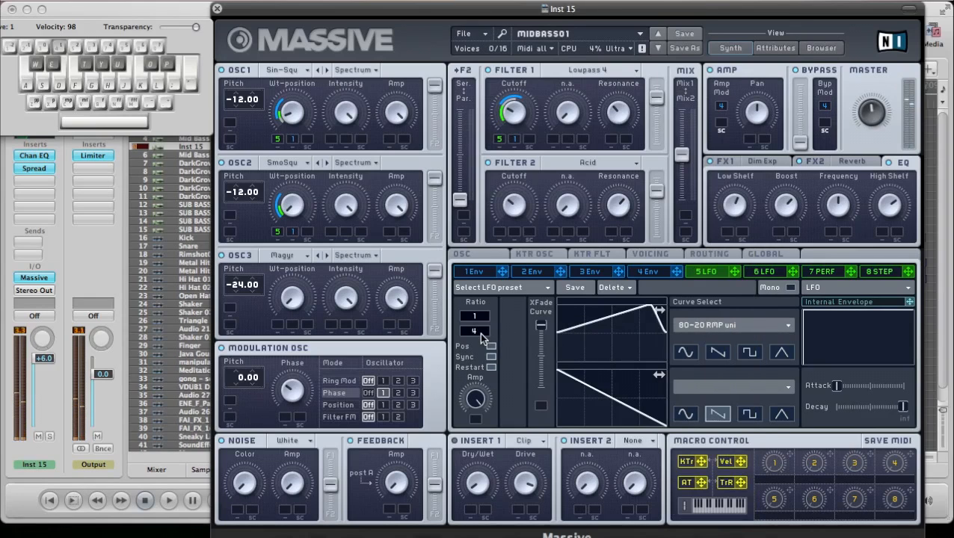
key("a")
- Try the sine shape on LFO 5, raise the rate to a ratio of 1/8, and switch to the triangle shape
left_click(685, 354)
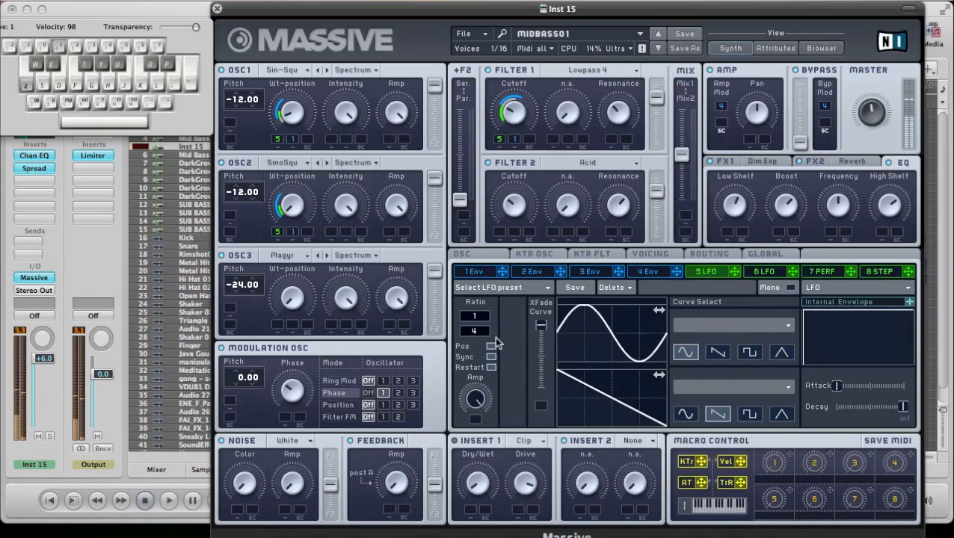
left_click_drag(483, 338, 484, 333)
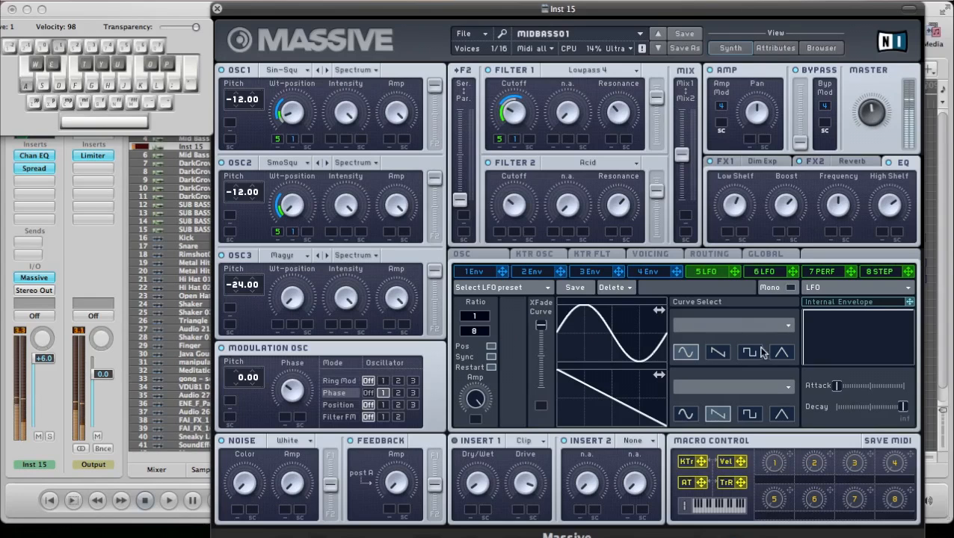
left_click(774, 355)
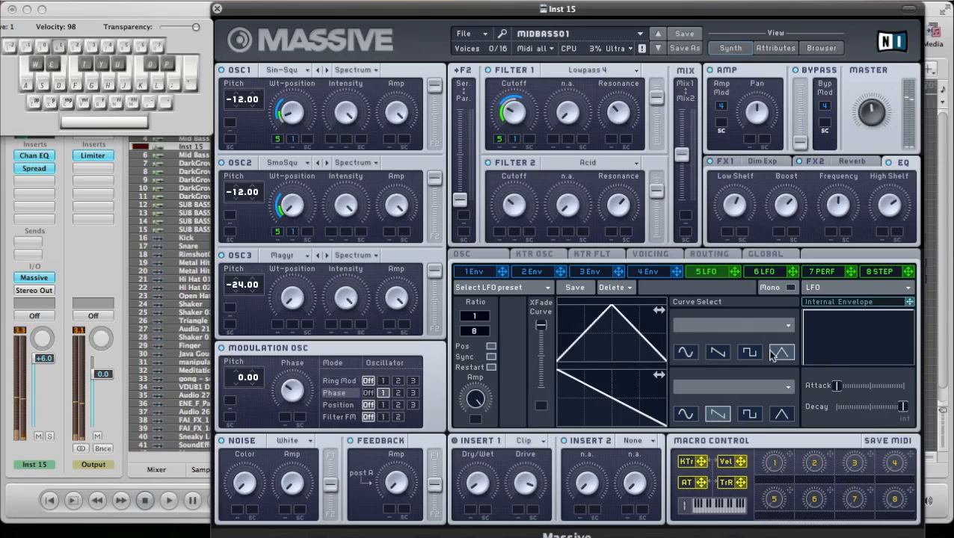
- Try the Square uni curve on LFO 5 and set the ratio to 1/4
left_click(730, 324)
left_click(706, 311)
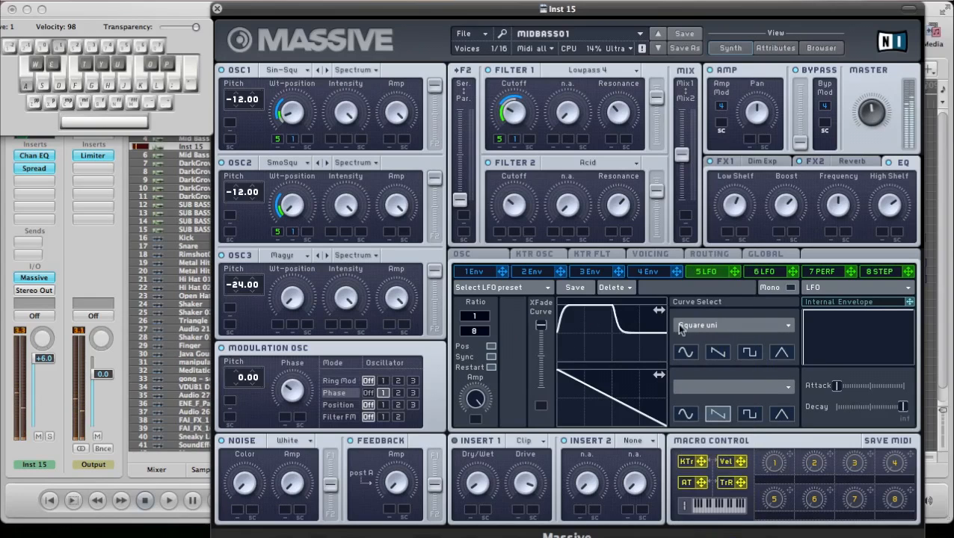
left_click_drag(485, 331, 483, 338)
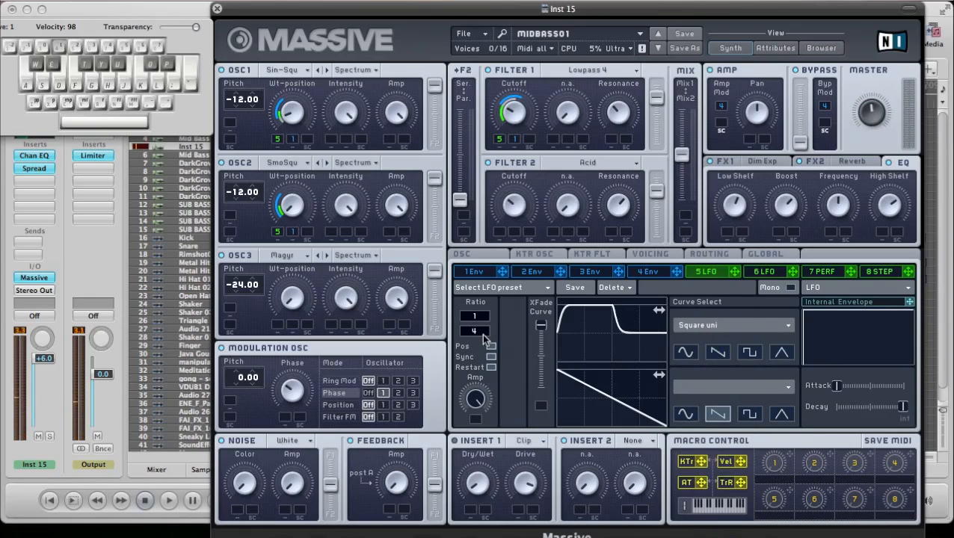
- Restore LFO 5 to a ratio of 1/2 with the sawtooth shape
left_click_drag(483, 336, 485, 341)
left_click(717, 352)
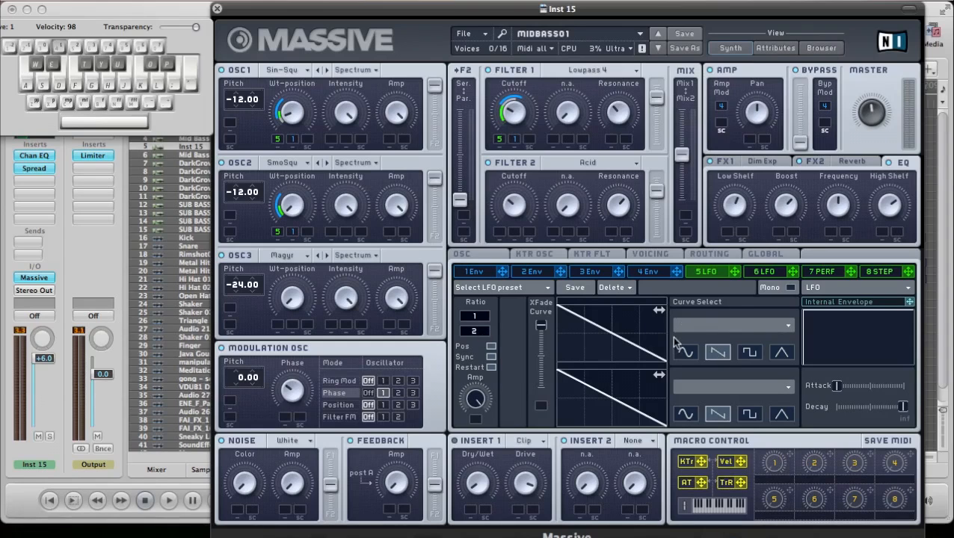